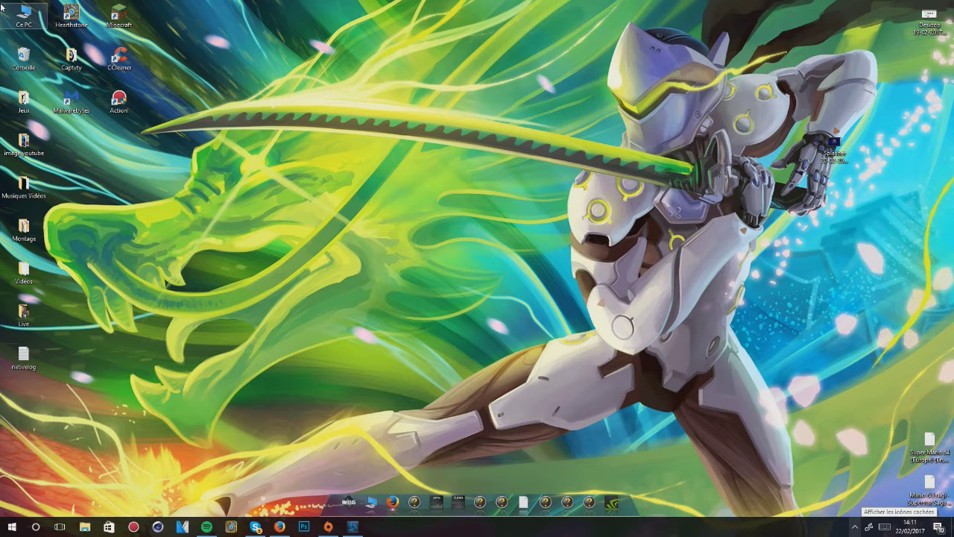
Open Programmes et fonctionnalités and look through the full list of installed programs for unwanted software
{"action": "left_click", "coordinate": [25, 525]}
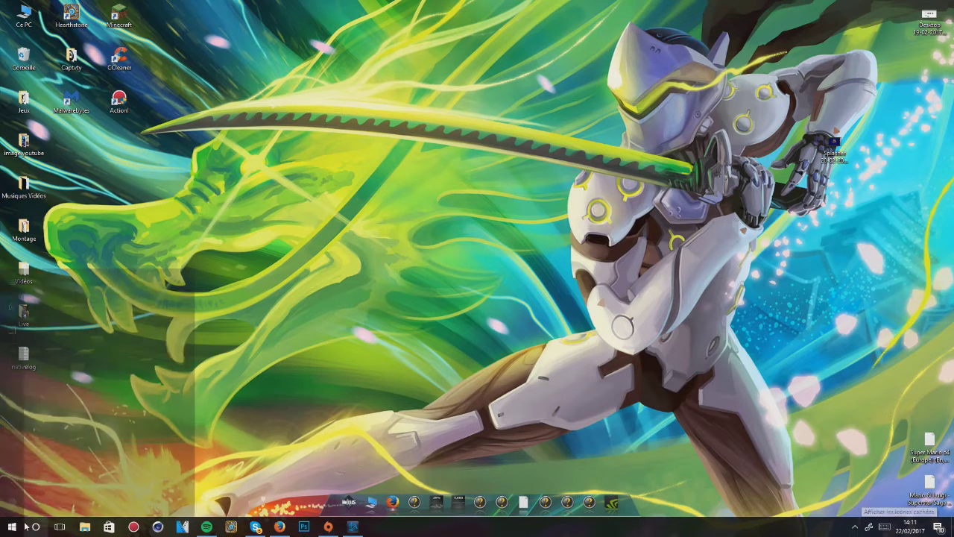
{"action": "type", "text": "progr"}
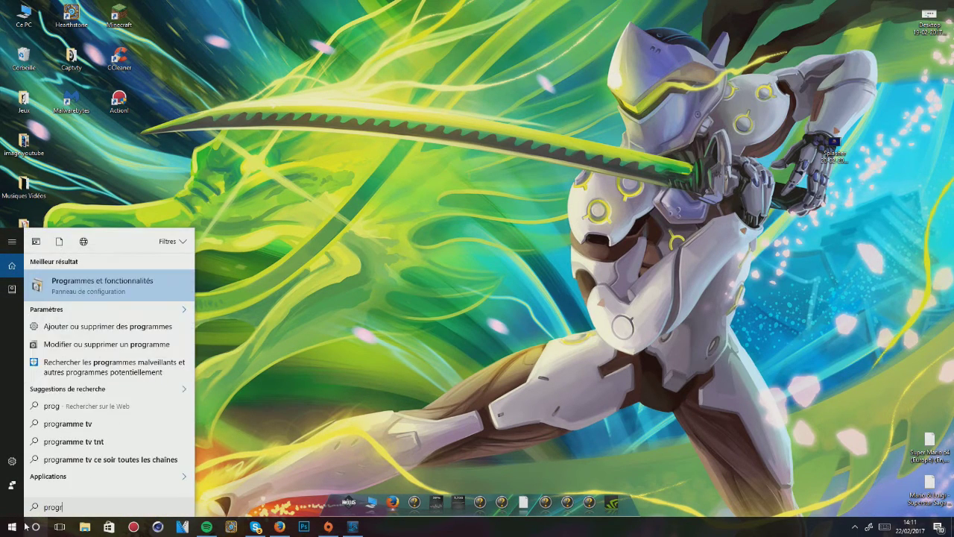
{"action": "left_click", "coordinate": [155, 298]}
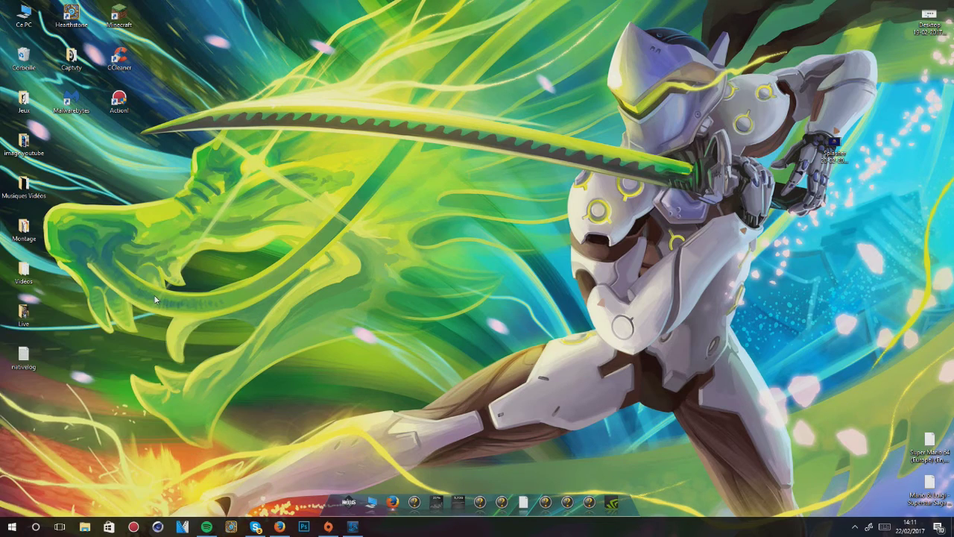
{"action": "scroll", "coordinate": [488, 190], "scroll_direction": "down", "scroll_amount": 6}
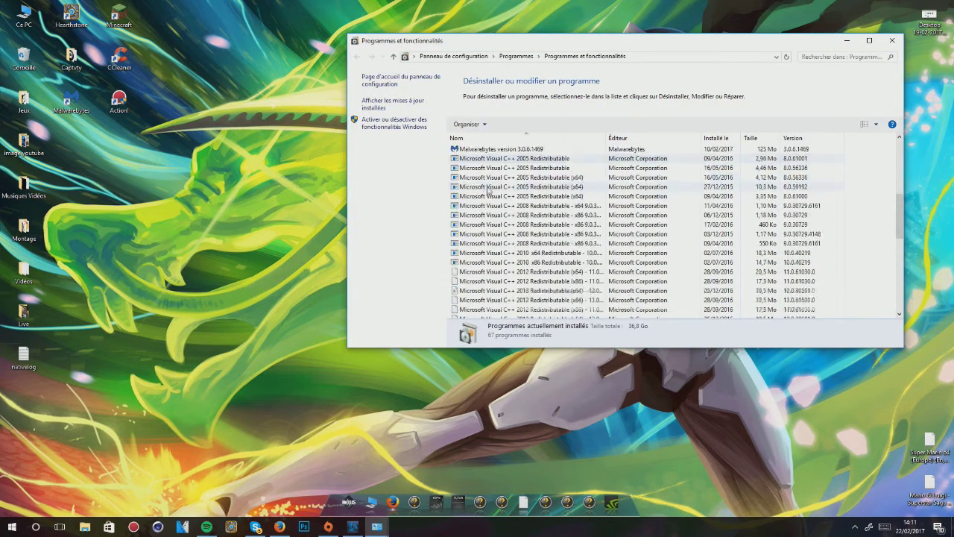
{"action": "scroll", "coordinate": [488, 191], "scroll_direction": "down", "scroll_amount": 10}
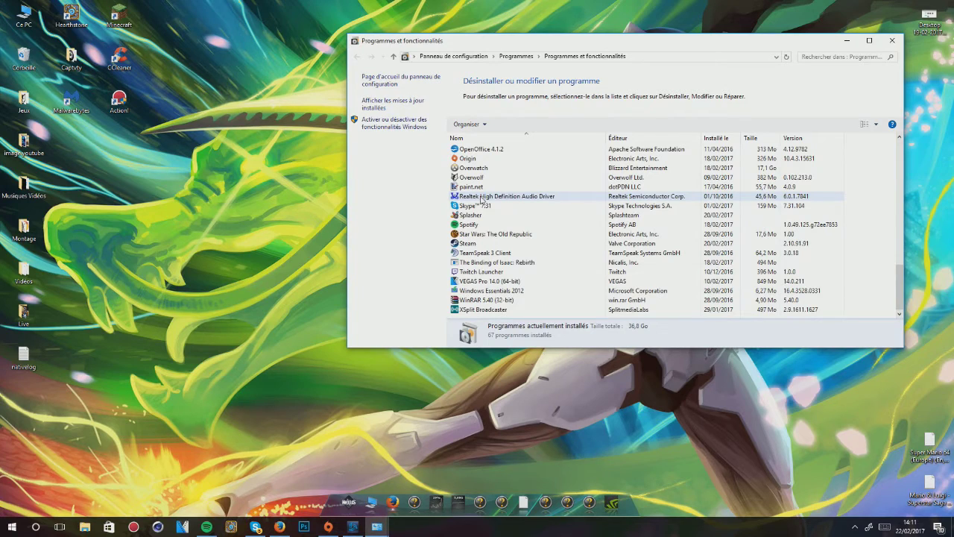
{"action": "scroll", "coordinate": [478, 203], "scroll_direction": "up", "scroll_amount": 8}
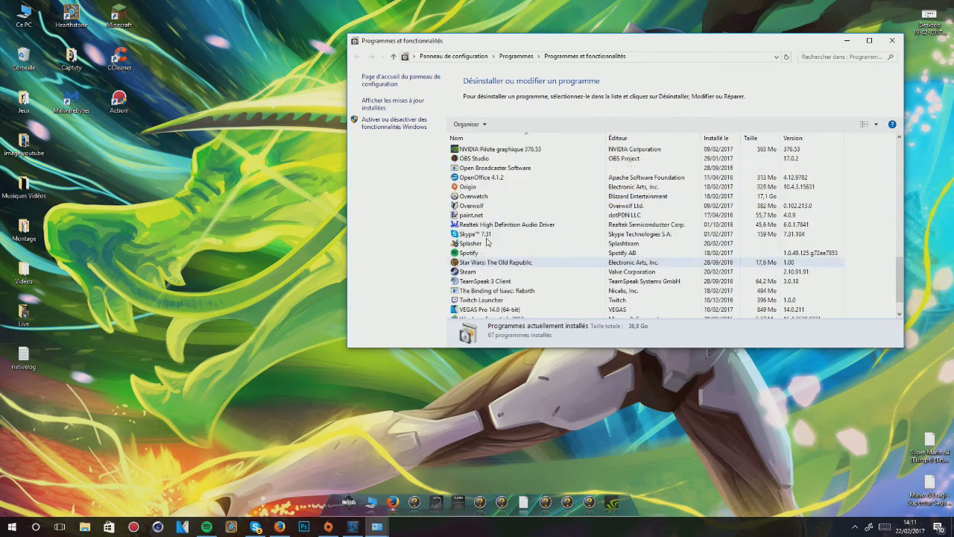
{"action": "scroll", "coordinate": [495, 218], "scroll_direction": "up", "scroll_amount": 7}
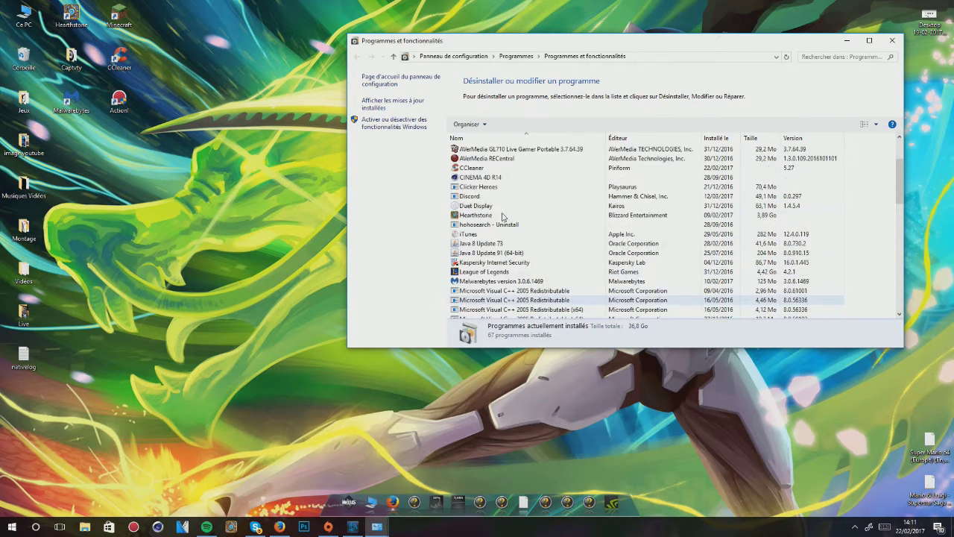
{"action": "scroll", "coordinate": [502, 216], "scroll_direction": "up", "scroll_amount": 2}
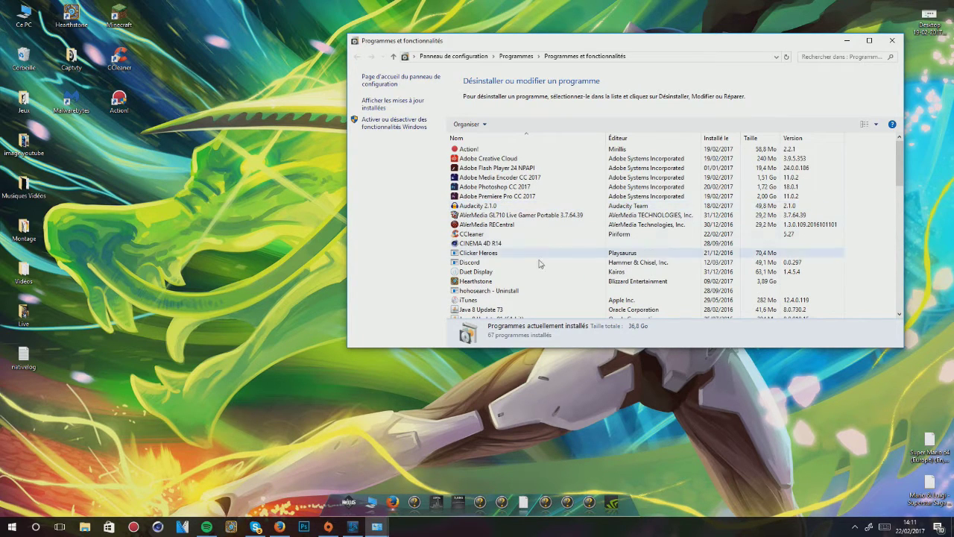
{"action": "scroll", "coordinate": [494, 239], "scroll_direction": "down", "scroll_amount": 1}
{"action": "scroll", "coordinate": [495, 239], "scroll_direction": "down", "scroll_amount": 15}
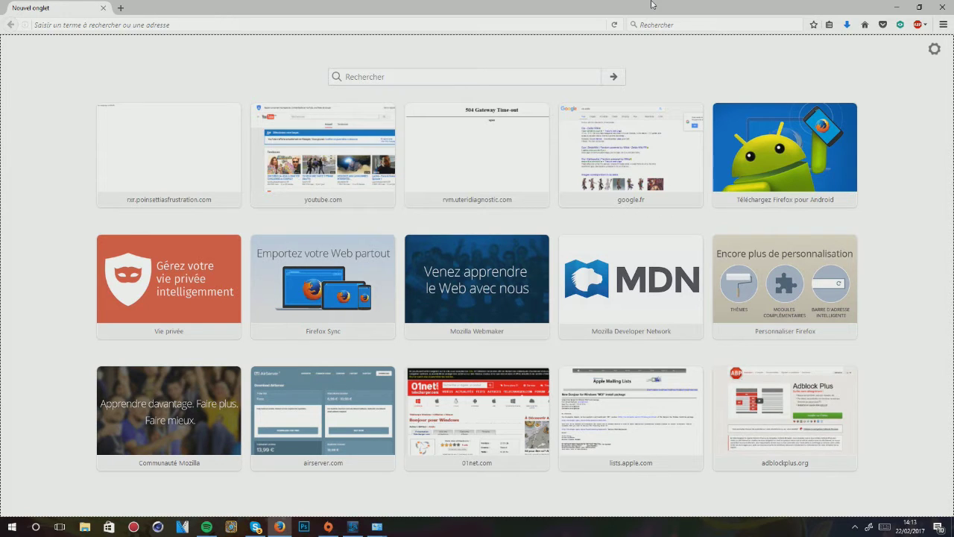
Search the web for "Adwmalware" in the browser
{"action": "left_click", "coordinate": [171, 25]}
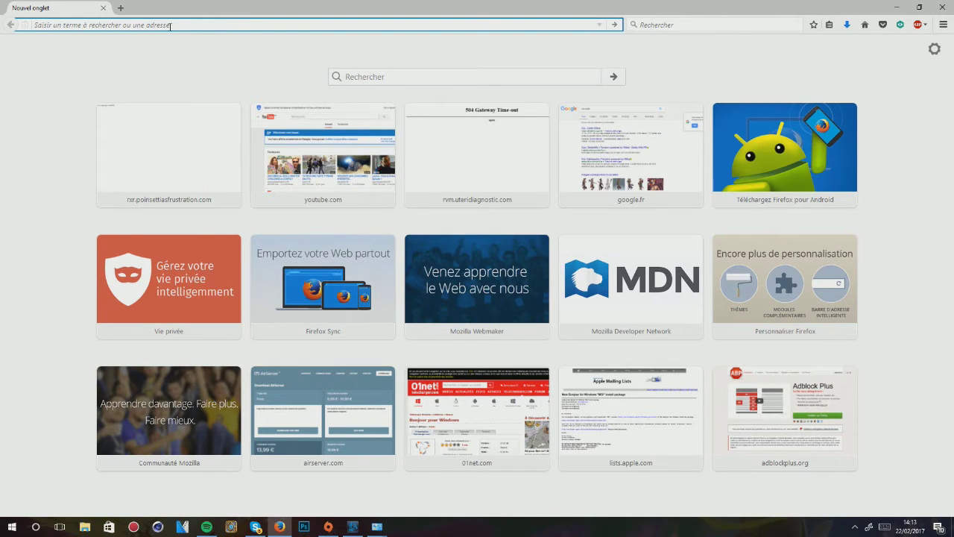
{"action": "type", "text": "Adw"}
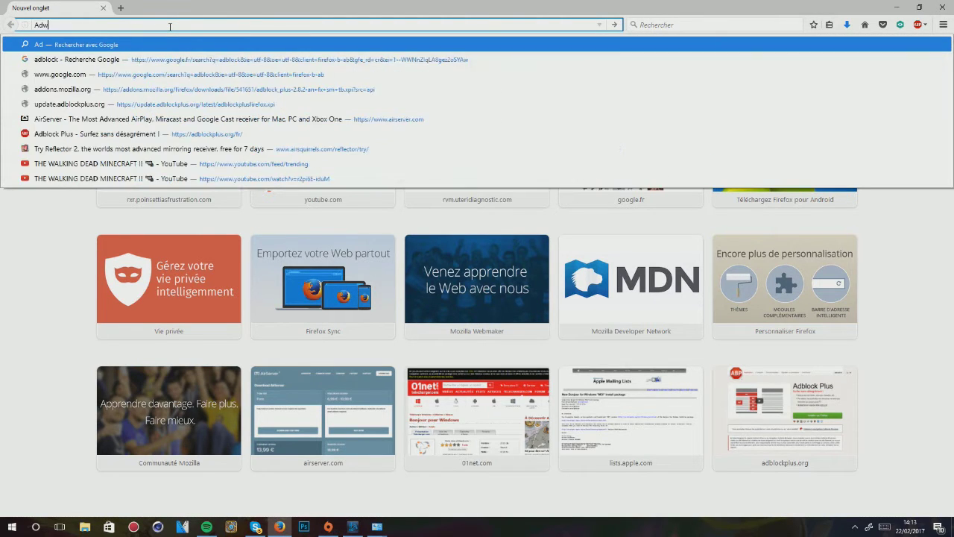
{"action": "type", "text": "malware"}
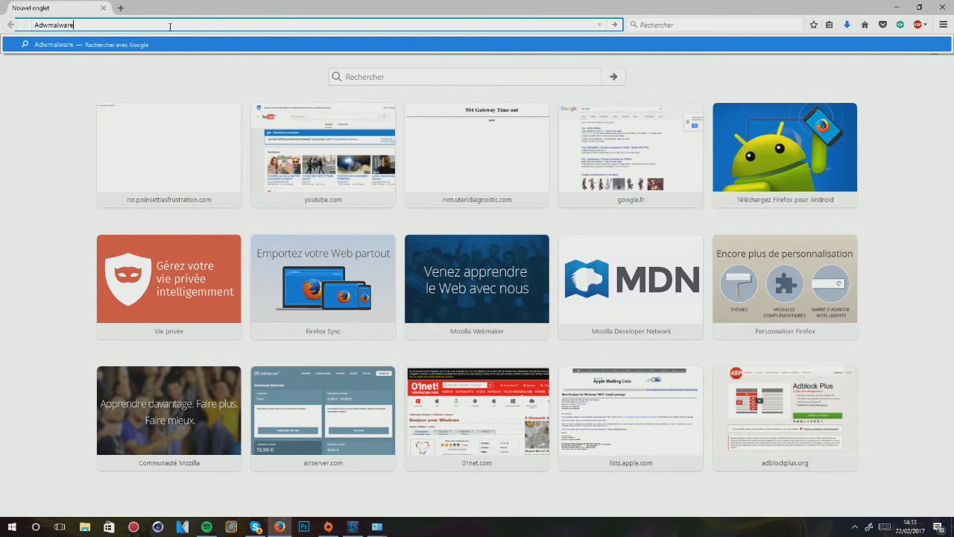
{"action": "key", "text": "Return"}
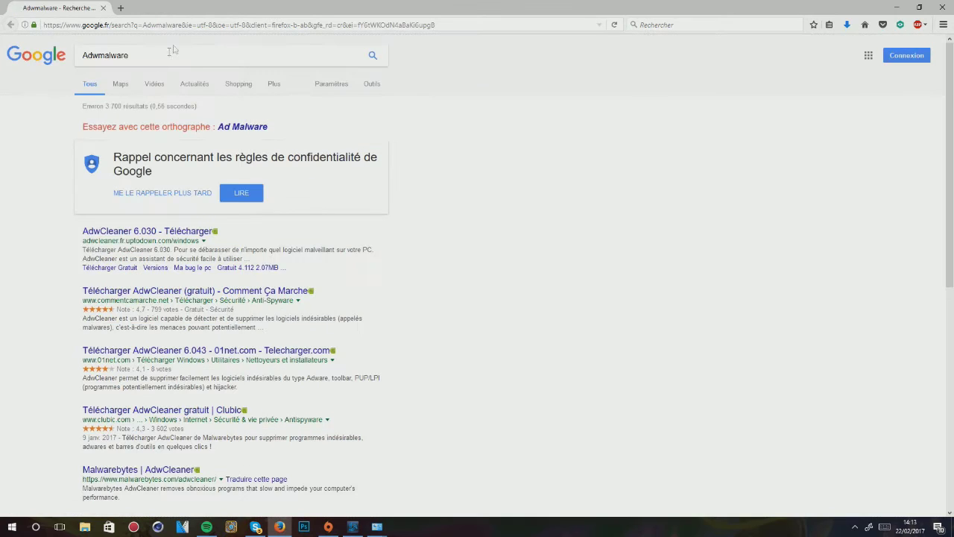
Download AdwCleaner 6.030 from its Uptodown page and close the page
{"action": "left_click", "coordinate": [147, 231]}
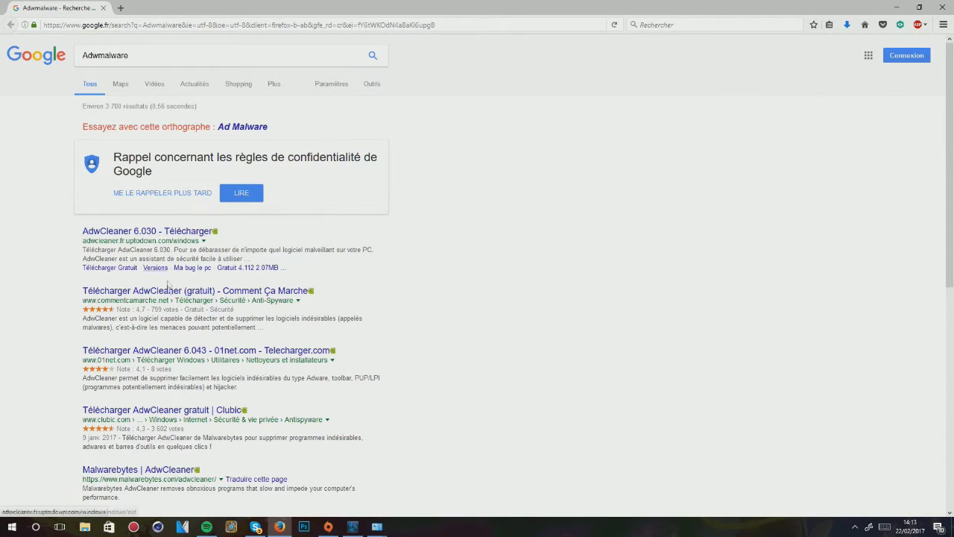
{"action": "left_click", "coordinate": [156, 231]}
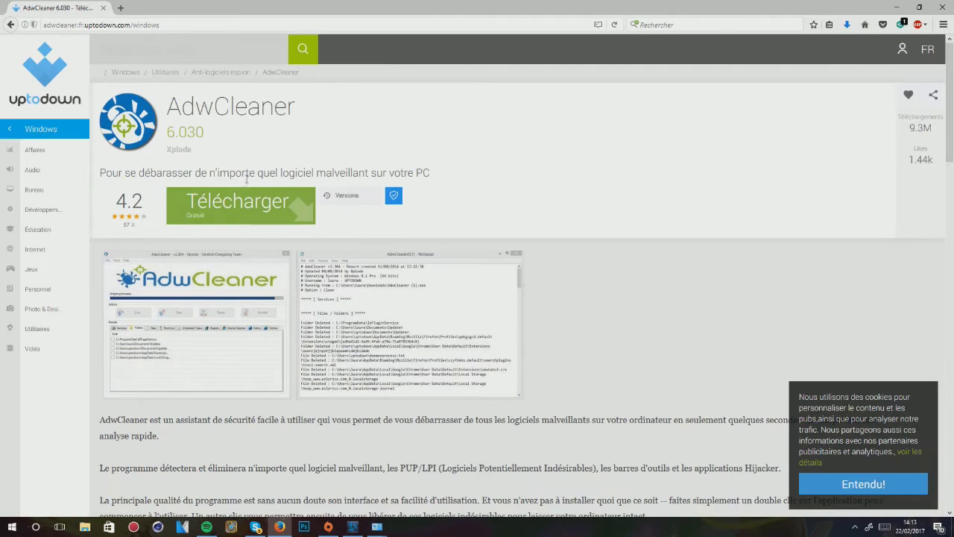
{"action": "left_click", "coordinate": [235, 205]}
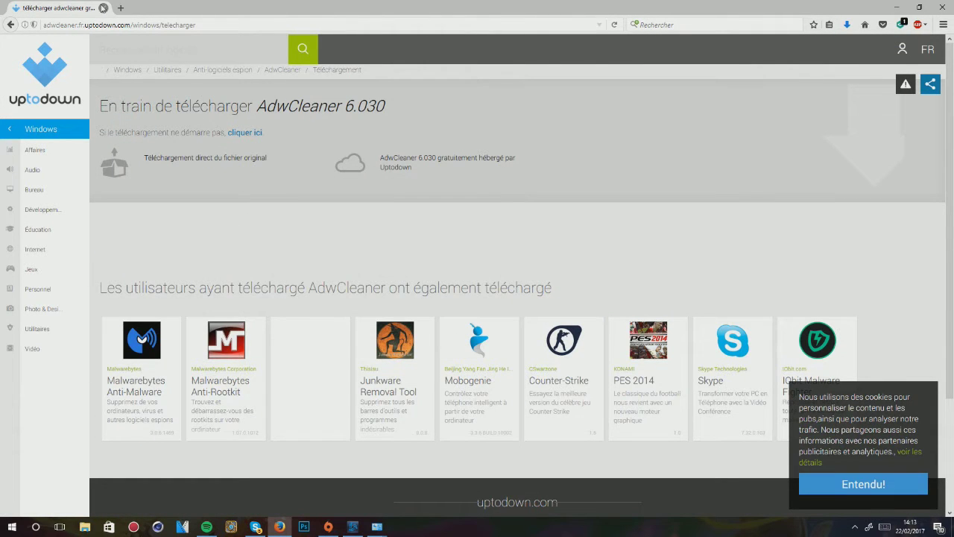
{"action": "left_click", "coordinate": [943, 7]}
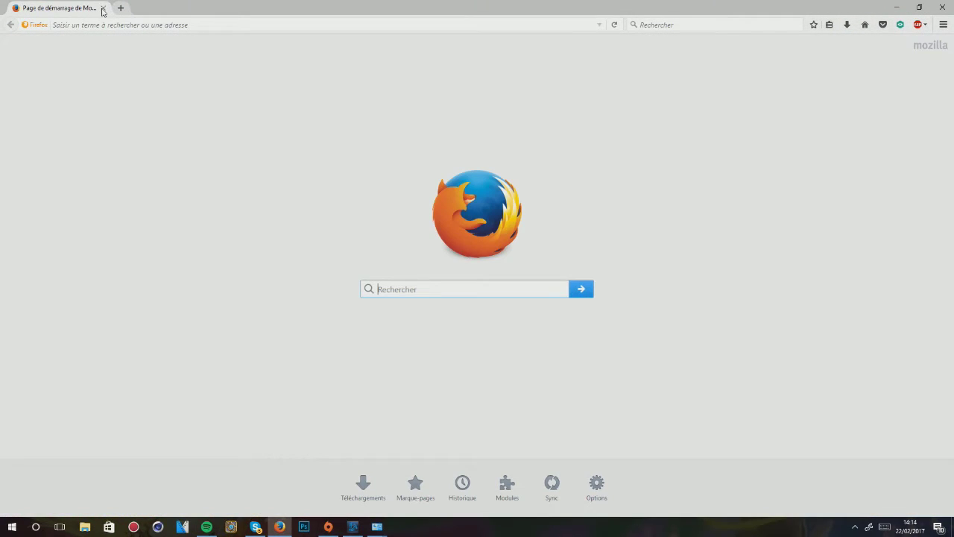
Search the web for "cccleaner" from a new tab to find the Piriform download page
{"action": "left_click", "coordinate": [102, 10]}
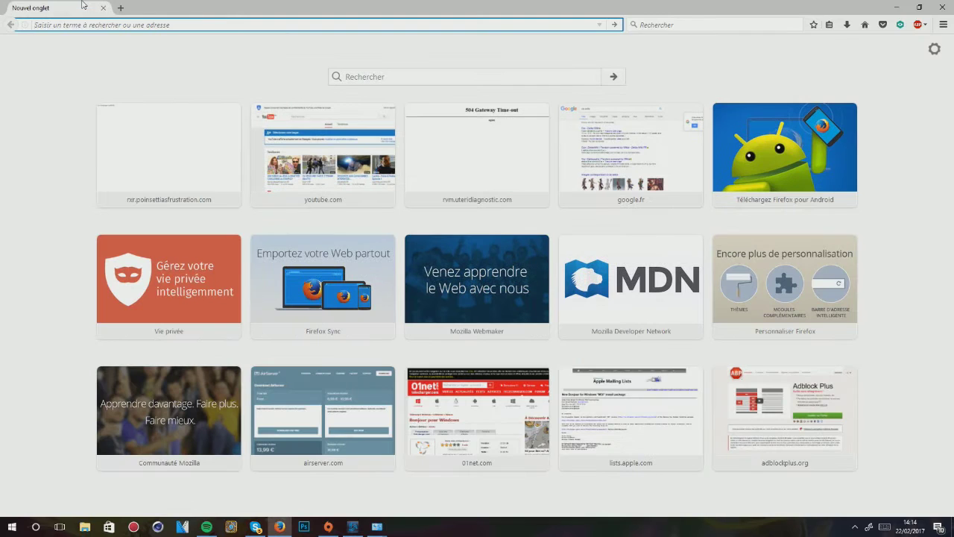
{"action": "type", "text": "ccleaner"}
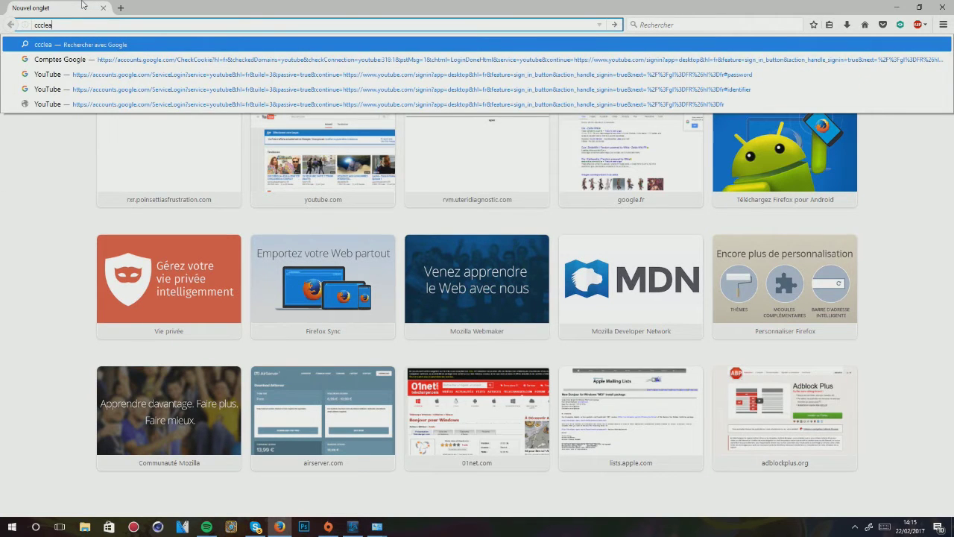
{"action": "key", "text": "Return"}
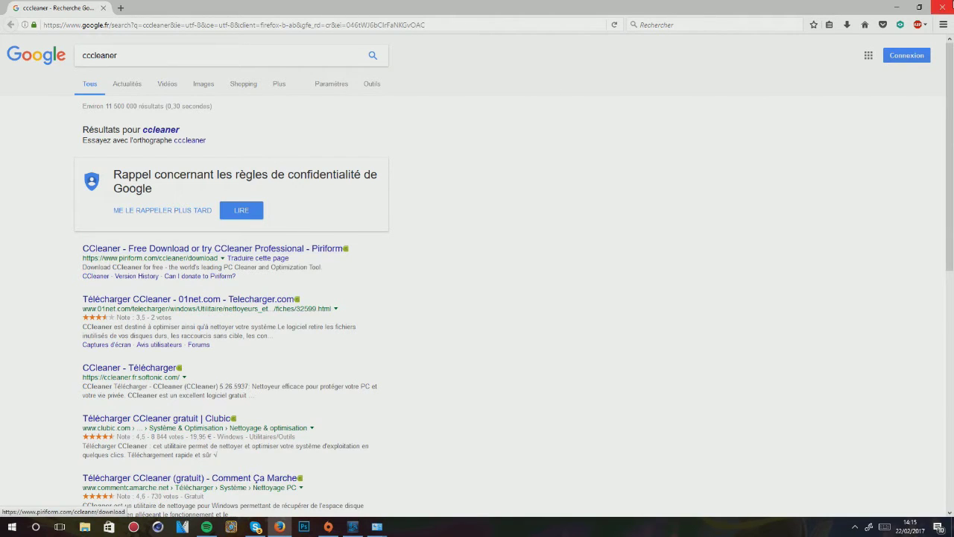
{"action": "left_click", "coordinate": [190, 250]}
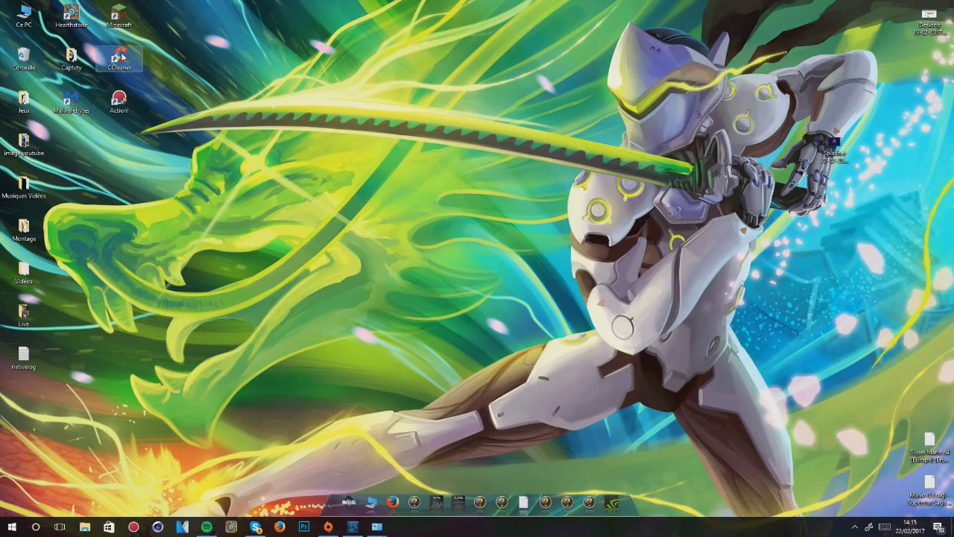
Launch CCleaner and look over its registry cleaner and the Windows cleaning options
{"action": "double_click", "coordinate": [119, 58]}
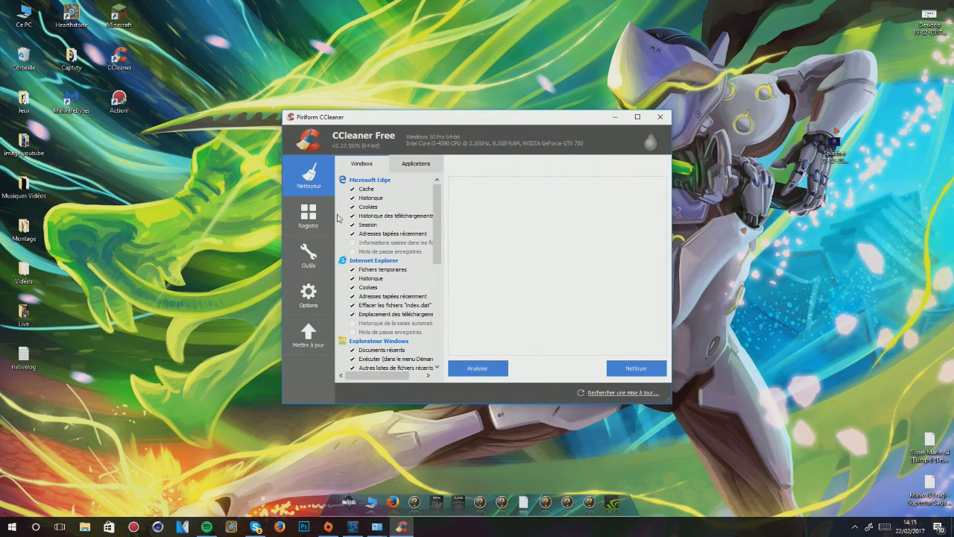
{"action": "left_click", "coordinate": [325, 217]}
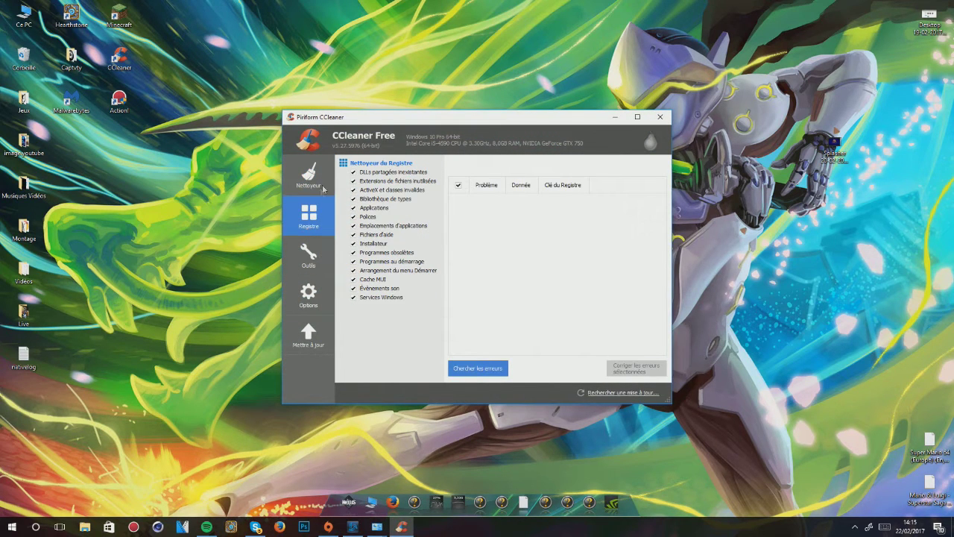
{"action": "left_click", "coordinate": [305, 179]}
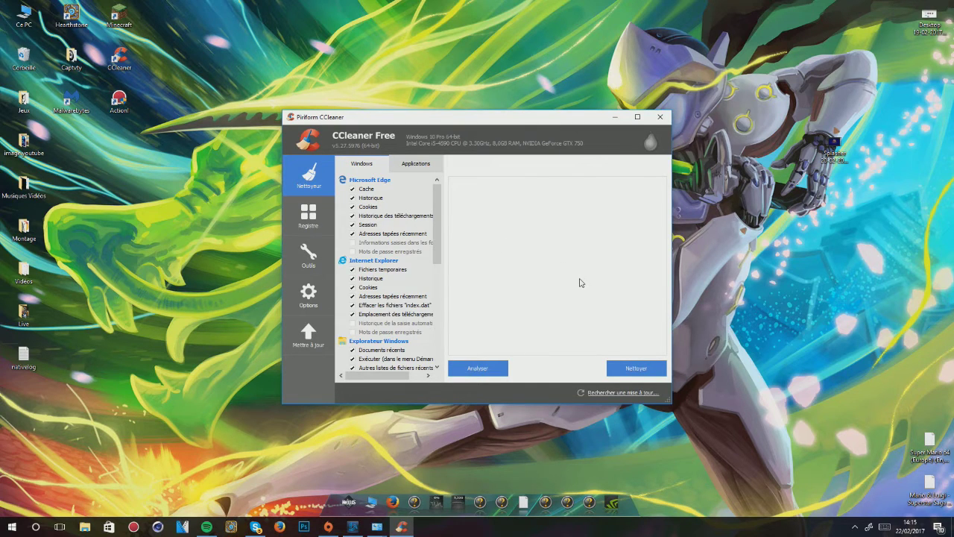
{"action": "scroll", "coordinate": [393, 217], "scroll_direction": "down", "scroll_amount": 1}
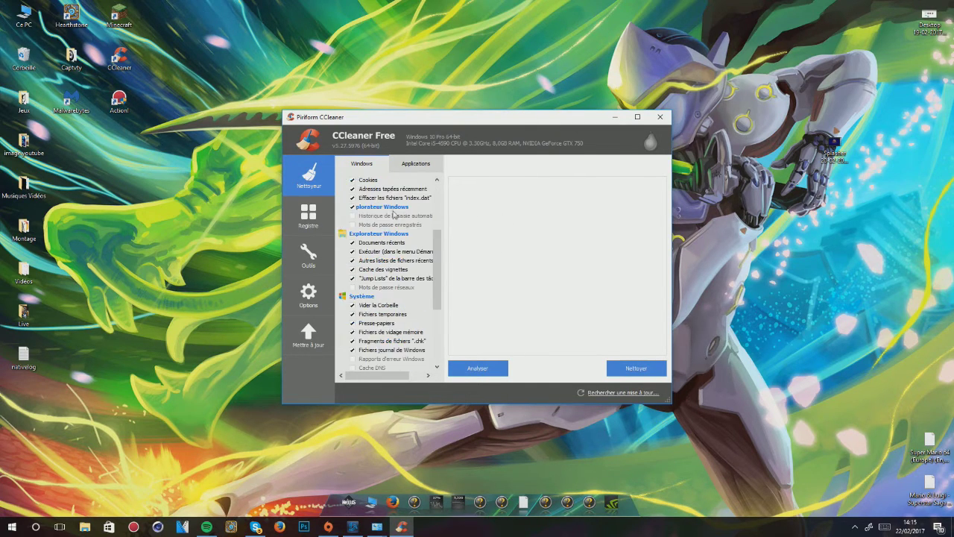
{"action": "scroll", "coordinate": [393, 217], "scroll_direction": "up", "scroll_amount": 1}
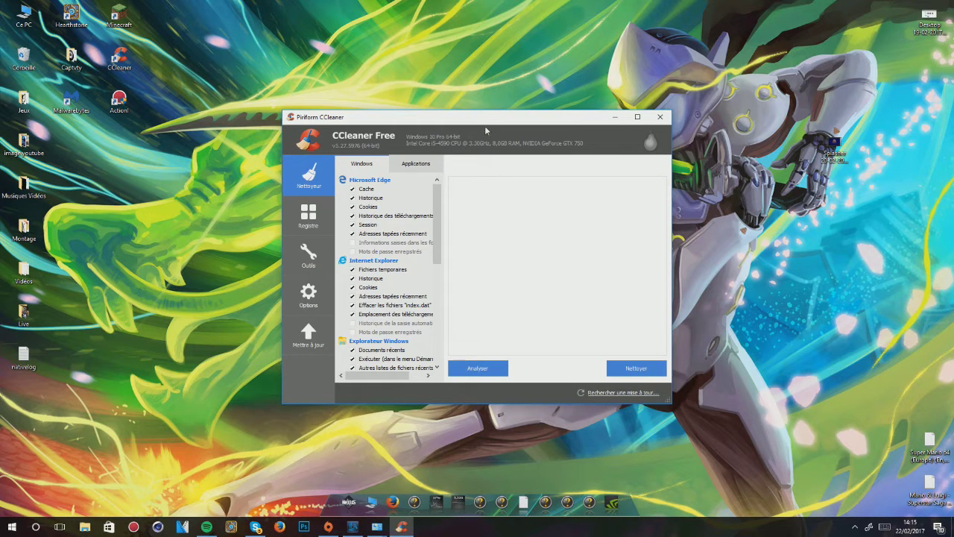
Open CCleaner's list of Windows startup programs and enable the Skype entry
{"action": "left_click", "coordinate": [301, 254]}
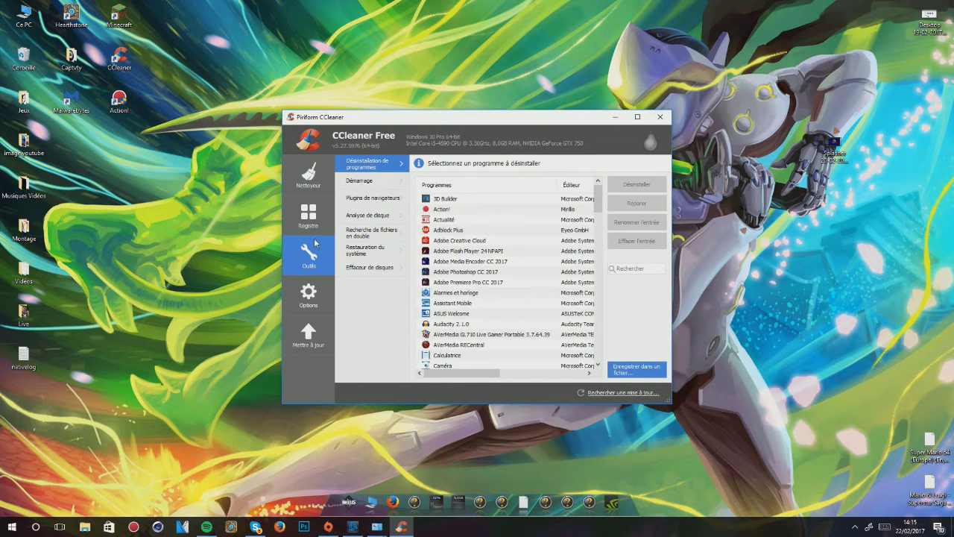
{"action": "left_click", "coordinate": [398, 181]}
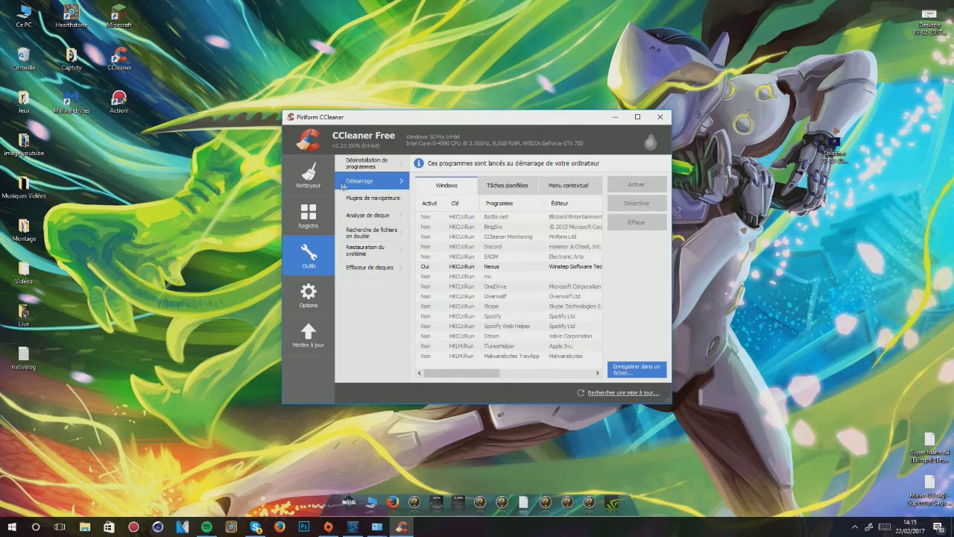
{"action": "left_click", "coordinate": [309, 193]}
{"action": "left_click", "coordinate": [308, 254]}
{"action": "left_click", "coordinate": [507, 307]}
{"action": "left_click", "coordinate": [629, 186]}
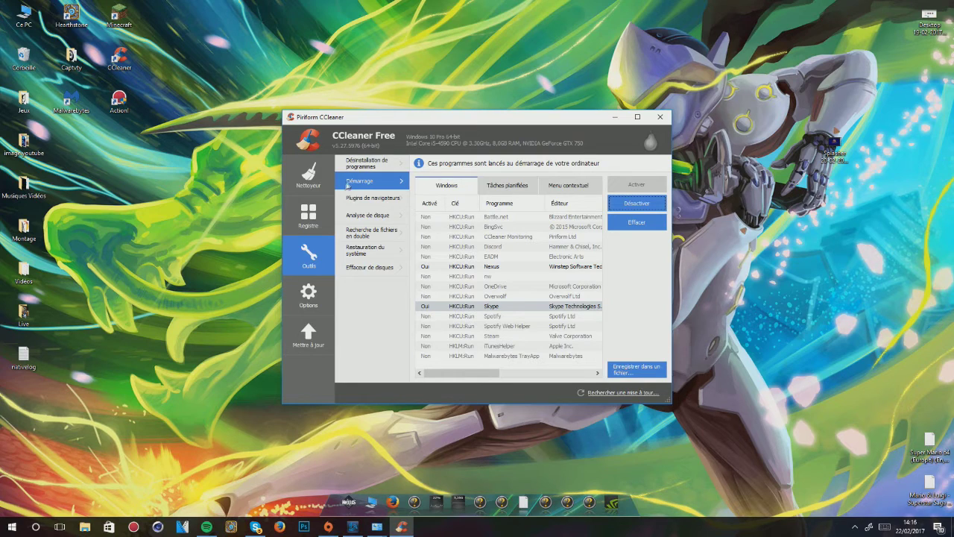
{"action": "left_click", "coordinate": [307, 175]}
{"action": "left_click", "coordinate": [308, 217]}
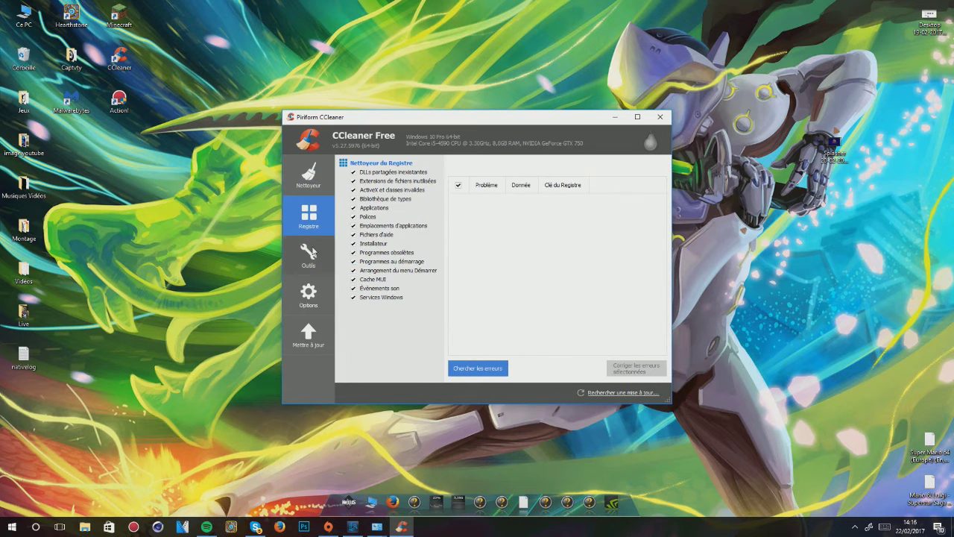
{"action": "left_click", "coordinate": [312, 252]}
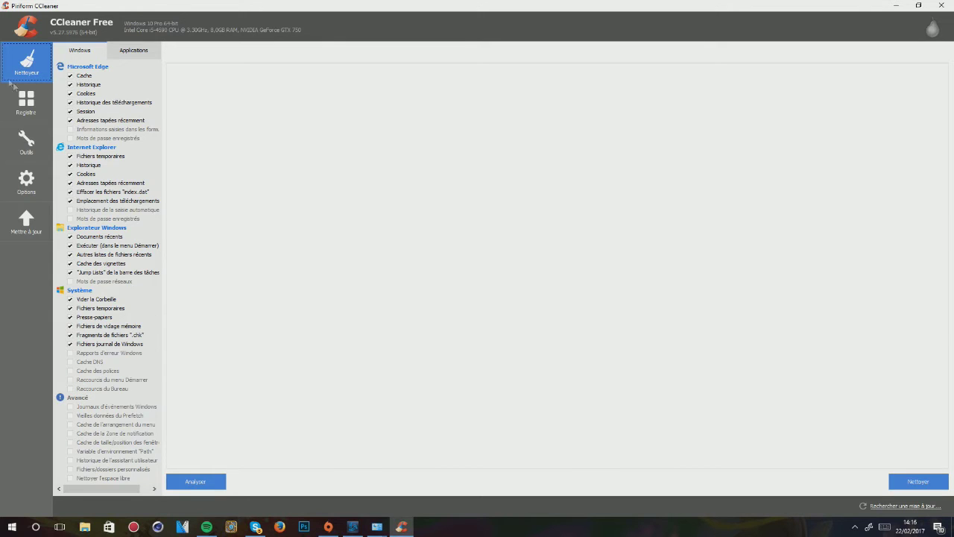
Review the browser plugins listed in CCleaner for Internet Explorer, Firefox and Google Chrome
{"action": "left_click", "coordinate": [26, 142]}
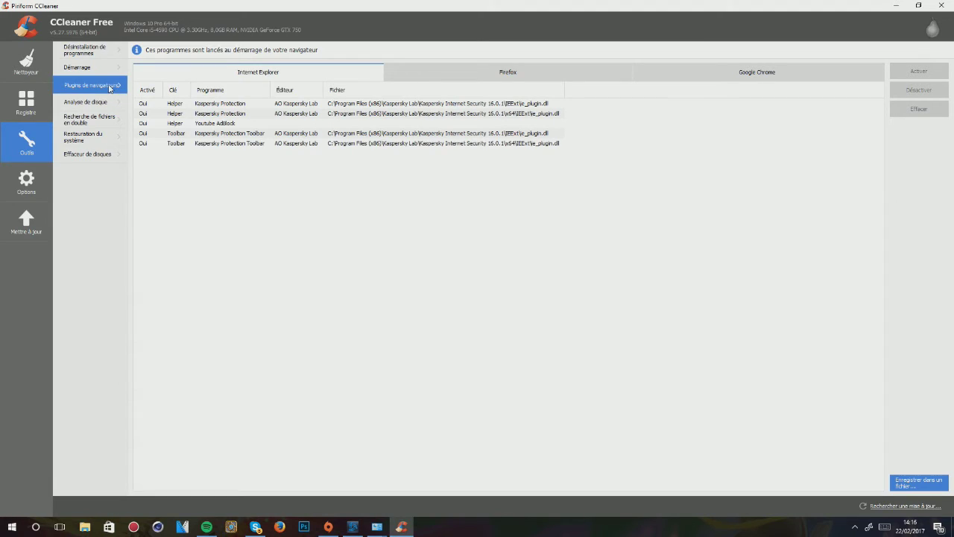
{"action": "left_click", "coordinate": [478, 75]}
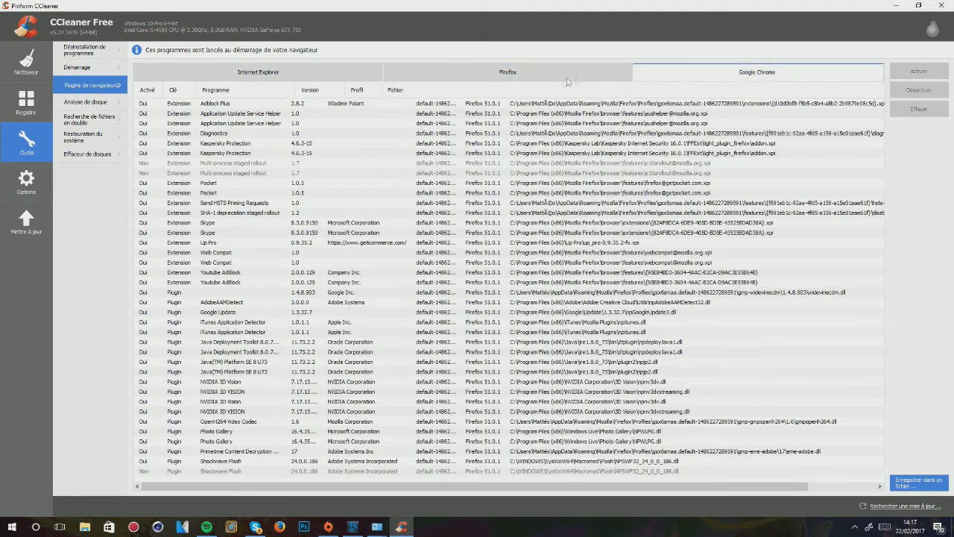
{"action": "left_click", "coordinate": [272, 74]}
{"action": "left_click", "coordinate": [421, 74]}
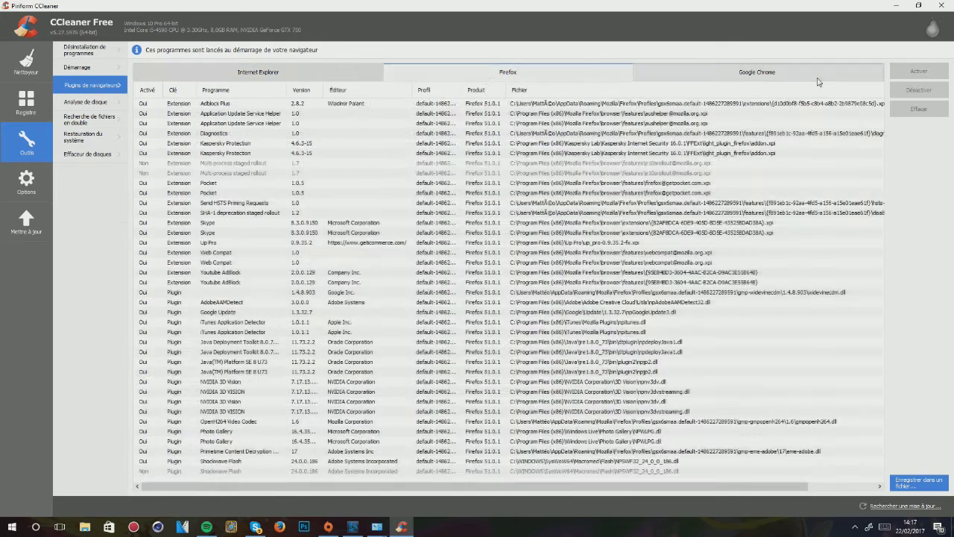
{"action": "left_click", "coordinate": [818, 79]}
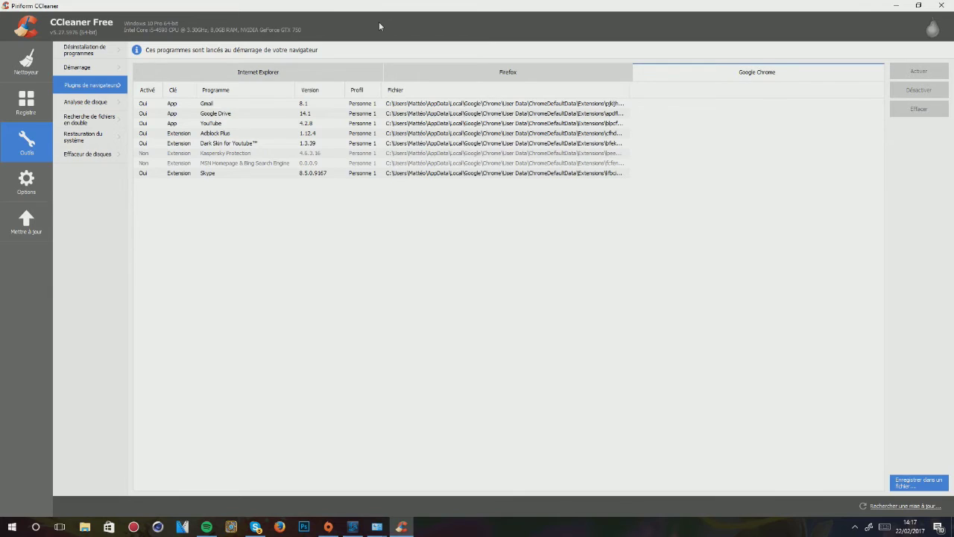
Compare the plugin lists of Internet Explorer, Firefox and Google Chrome again, and select the Skype extension in Chrome's list
{"action": "left_click", "coordinate": [285, 75]}
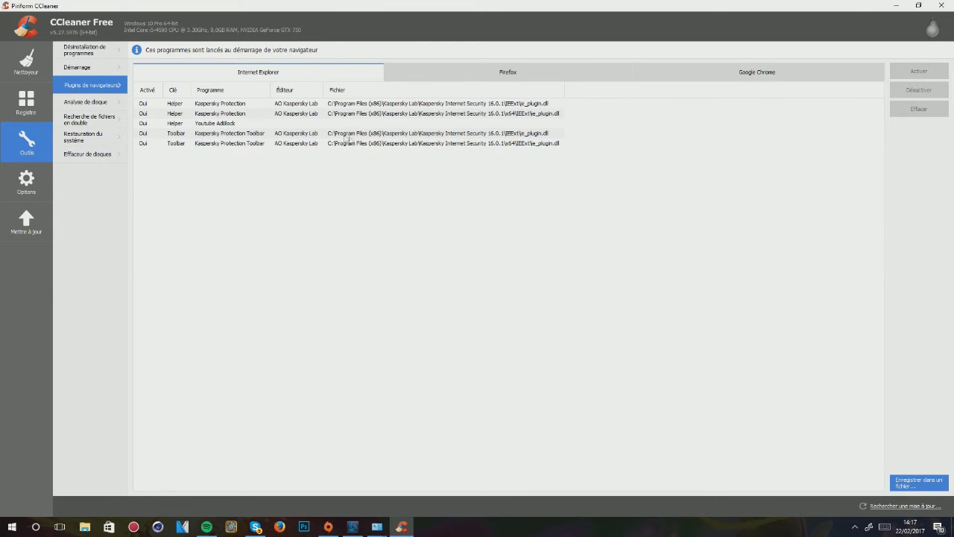
{"action": "left_click", "coordinate": [437, 75]}
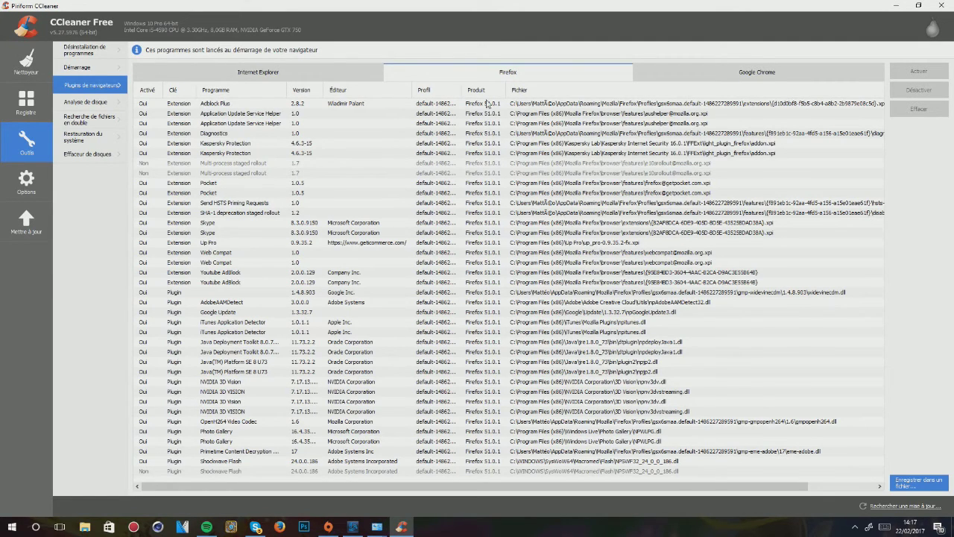
{"action": "left_click", "coordinate": [678, 73]}
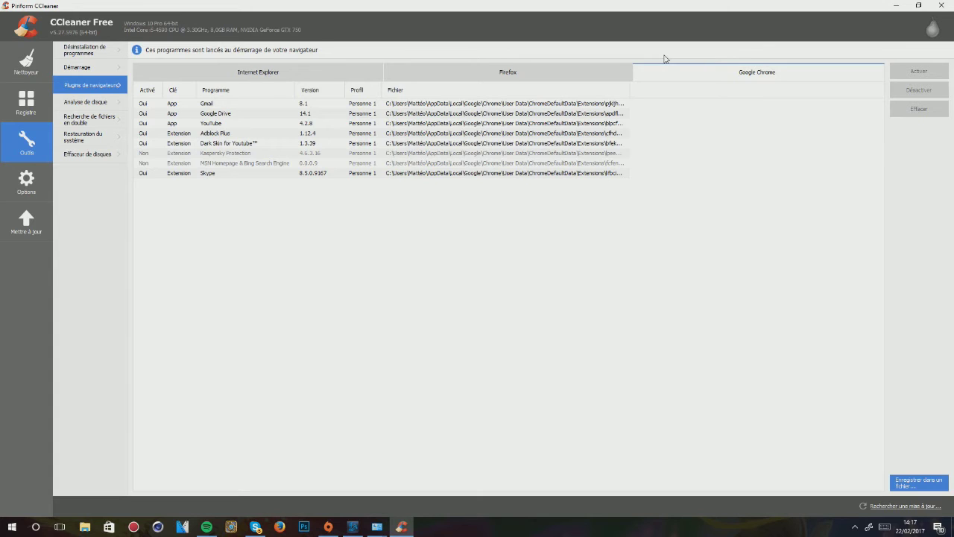
{"action": "left_click", "coordinate": [235, 174]}
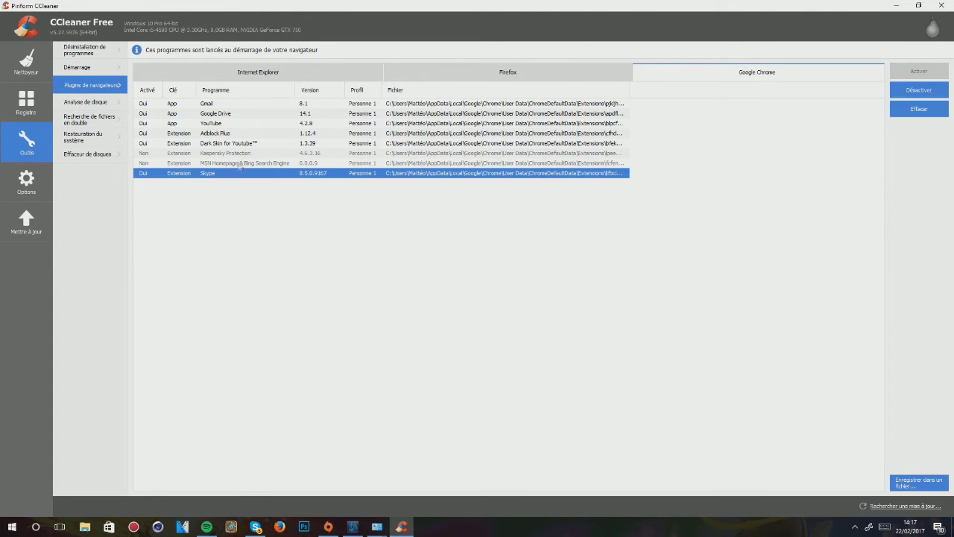
Disable the first Pocket extension in the Firefox plugin list, and return to the Google Chrome list
{"action": "left_click", "coordinate": [451, 72]}
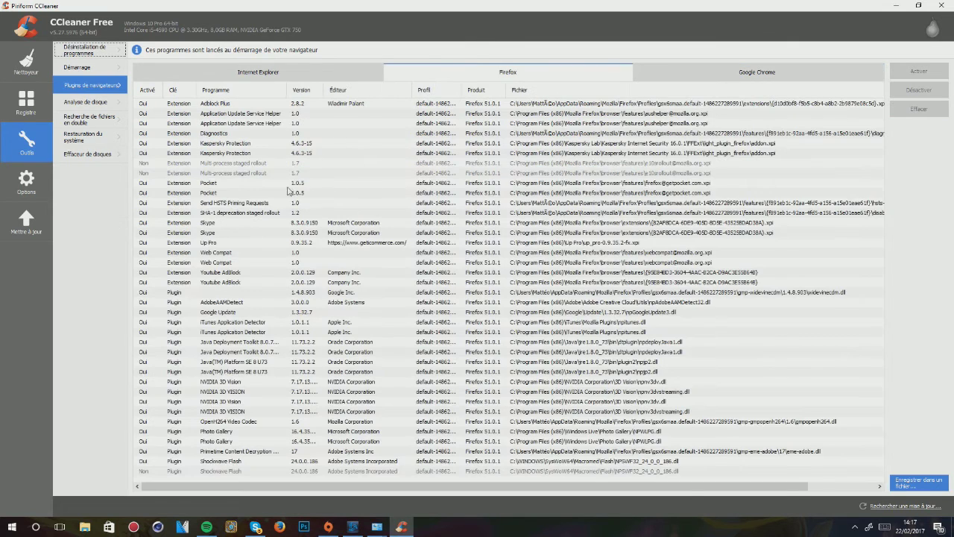
{"action": "left_click", "coordinate": [288, 183]}
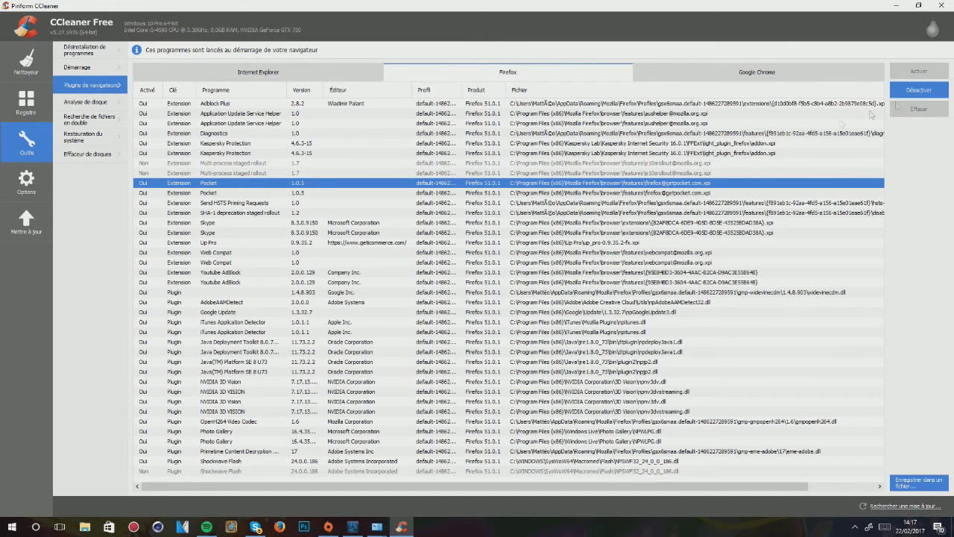
{"action": "left_click", "coordinate": [911, 90]}
{"action": "left_click", "coordinate": [760, 73]}
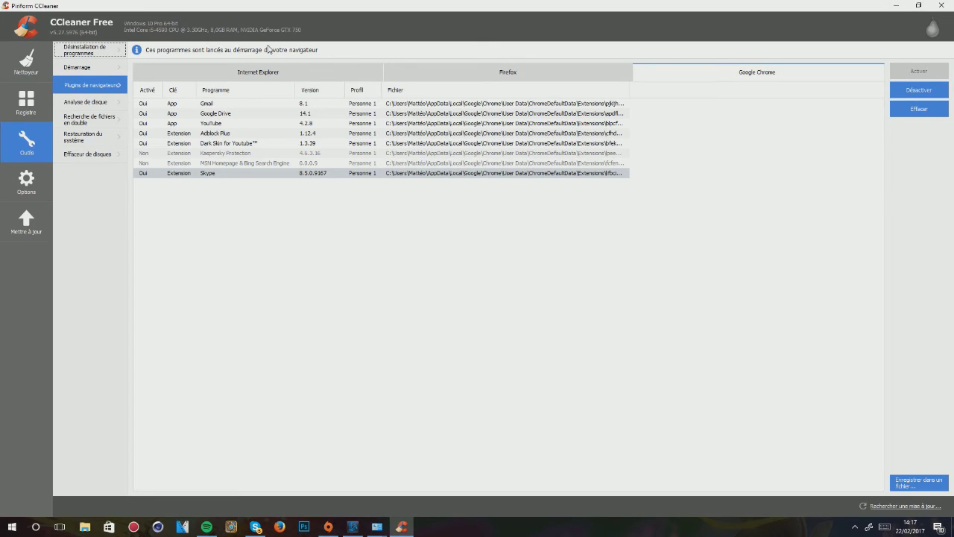
Look over the cleaner's Windows and Applications options, the registry cleaner and the program options
{"action": "left_click", "coordinate": [39, 71]}
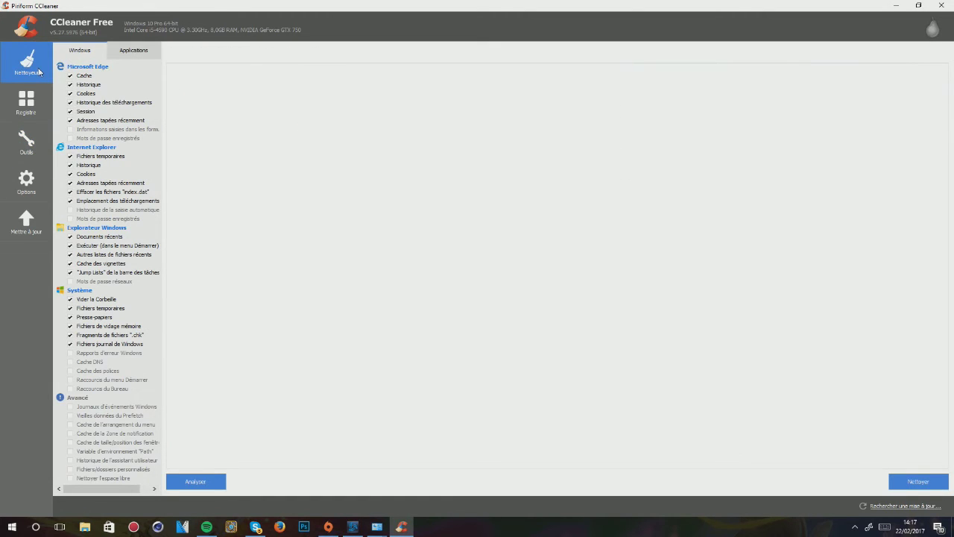
{"action": "left_click", "coordinate": [122, 54]}
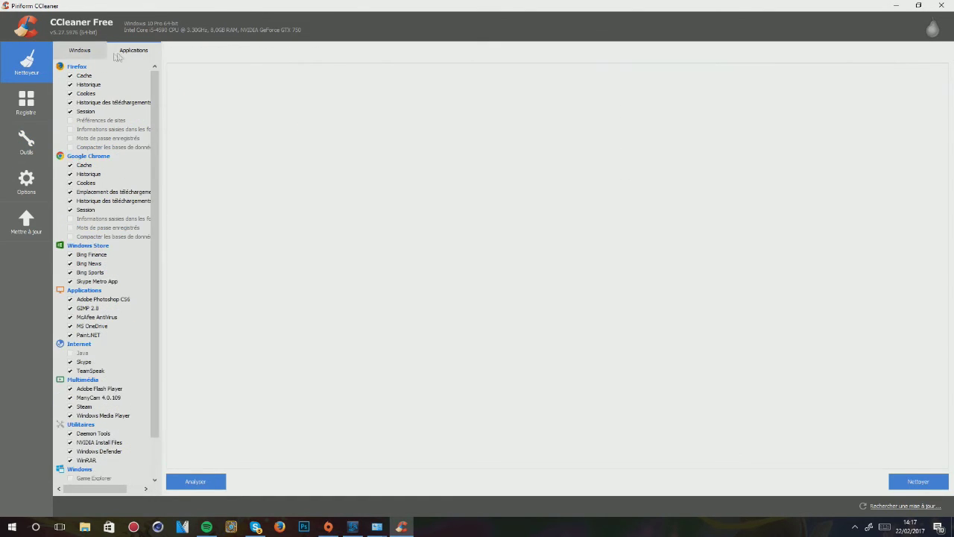
{"action": "left_click", "coordinate": [82, 54]}
{"action": "left_click", "coordinate": [19, 97]}
{"action": "left_click", "coordinate": [27, 184]}
{"action": "left_click", "coordinate": [30, 144]}
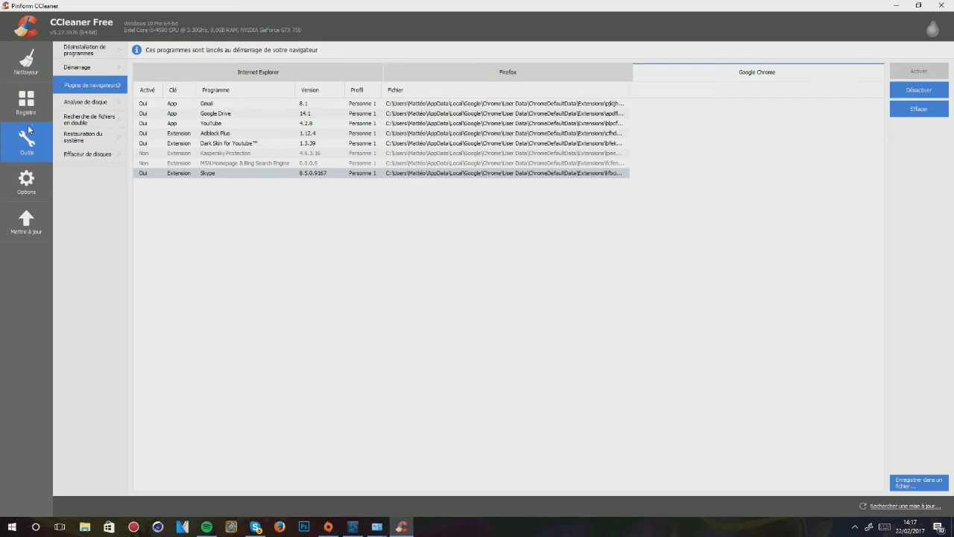
View the disk analysis tool's file categories and drives, and close CCleaner
{"action": "left_click", "coordinate": [90, 104]}
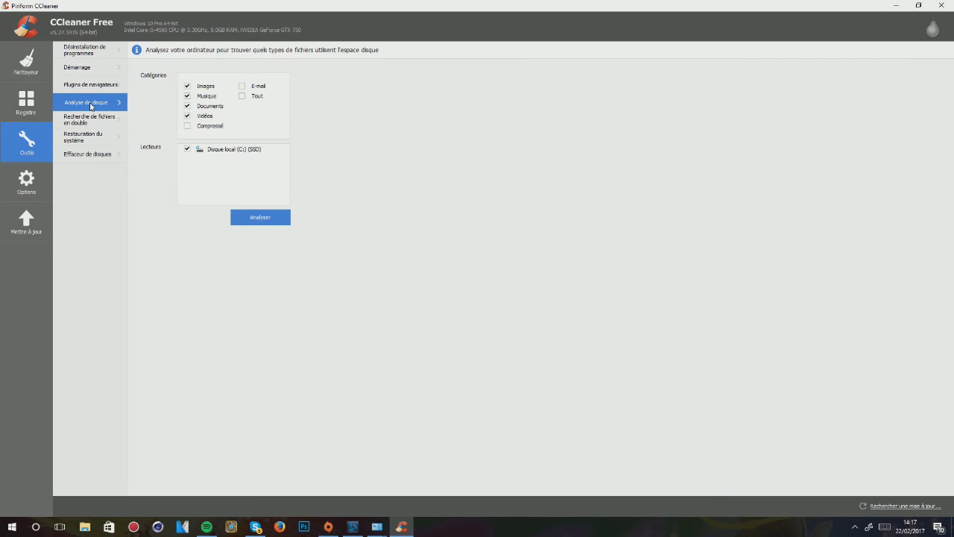
{"action": "left_click", "coordinate": [43, 72]}
{"action": "left_click", "coordinate": [38, 140]}
{"action": "left_click", "coordinate": [947, 5]}
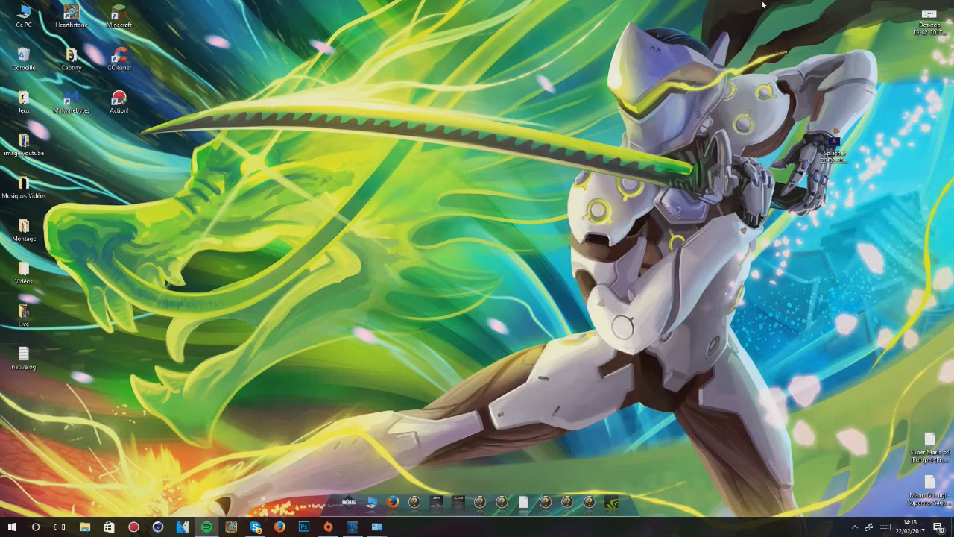